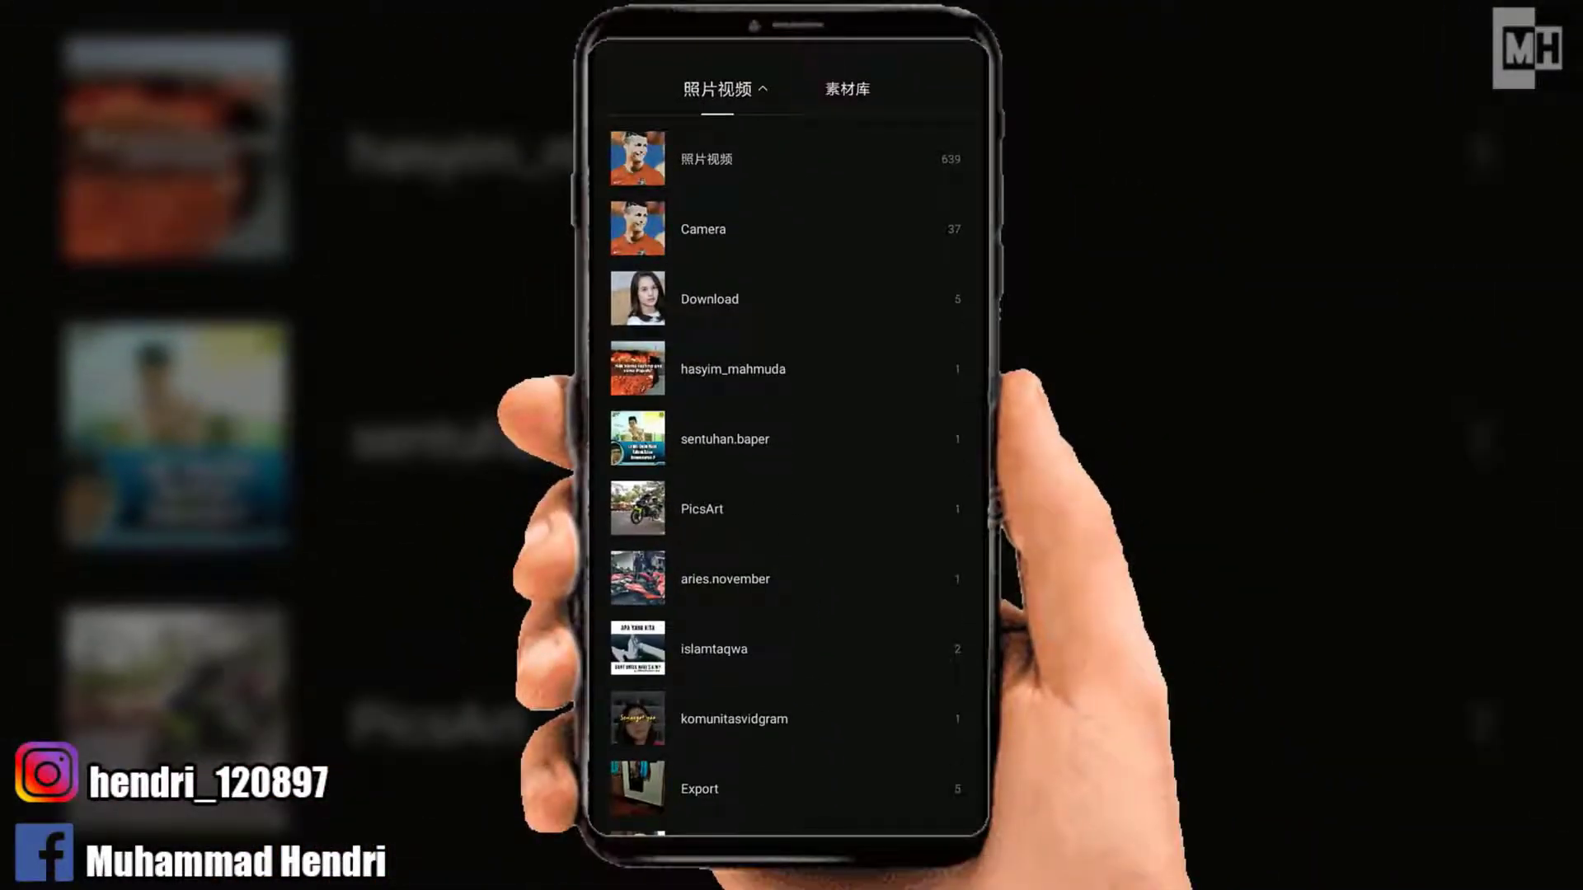
# - Open the Download album and show its photos to reach the portrait photo
pyautogui.click(776, 302)
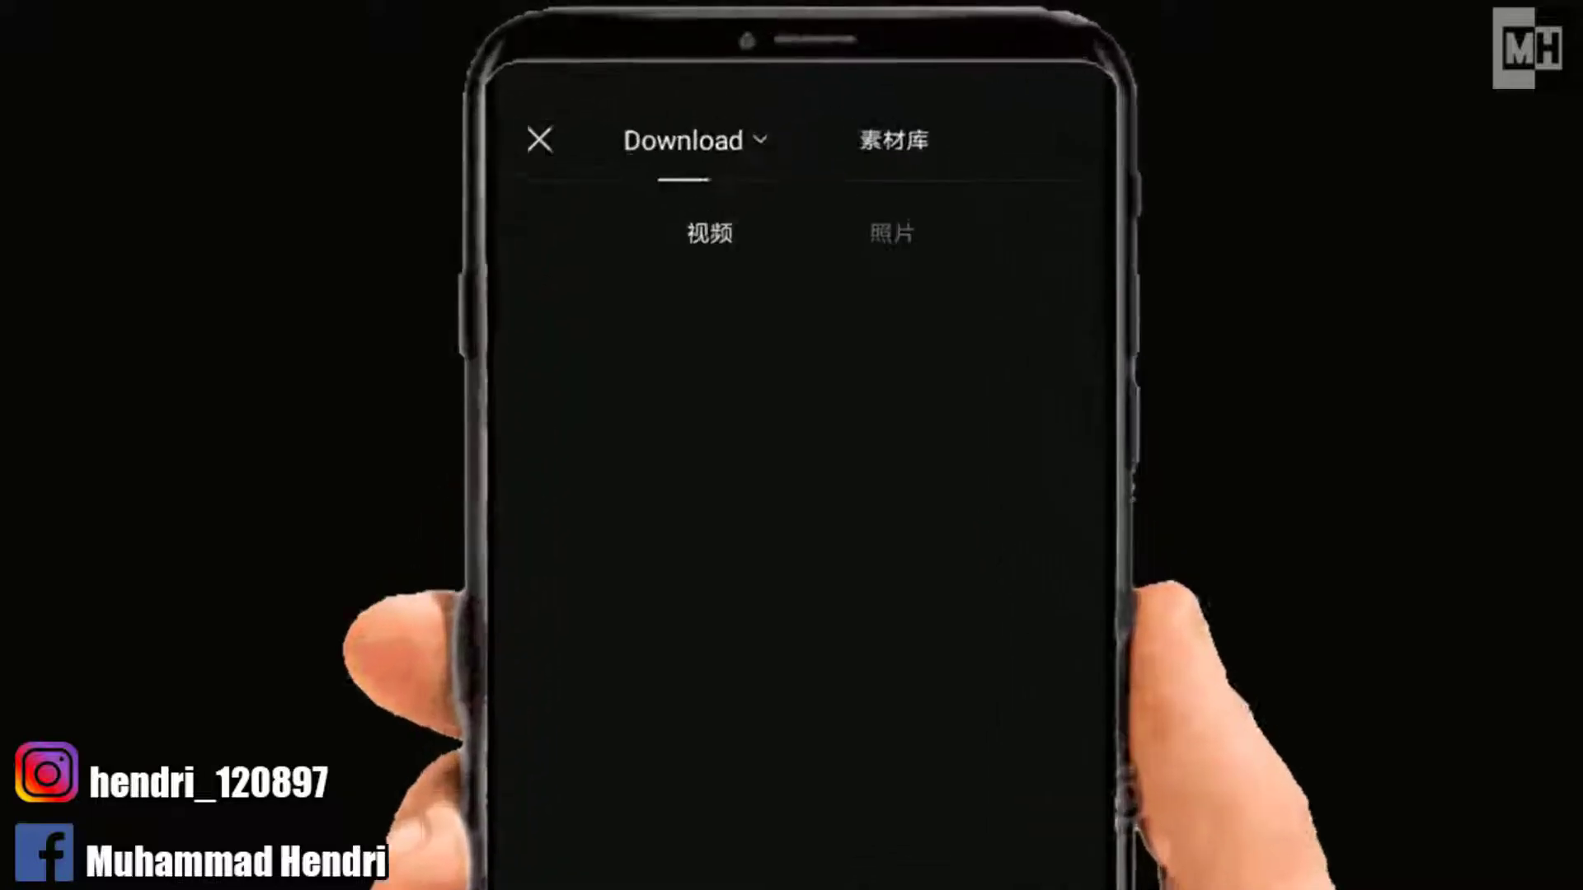
pyautogui.click(928, 298)
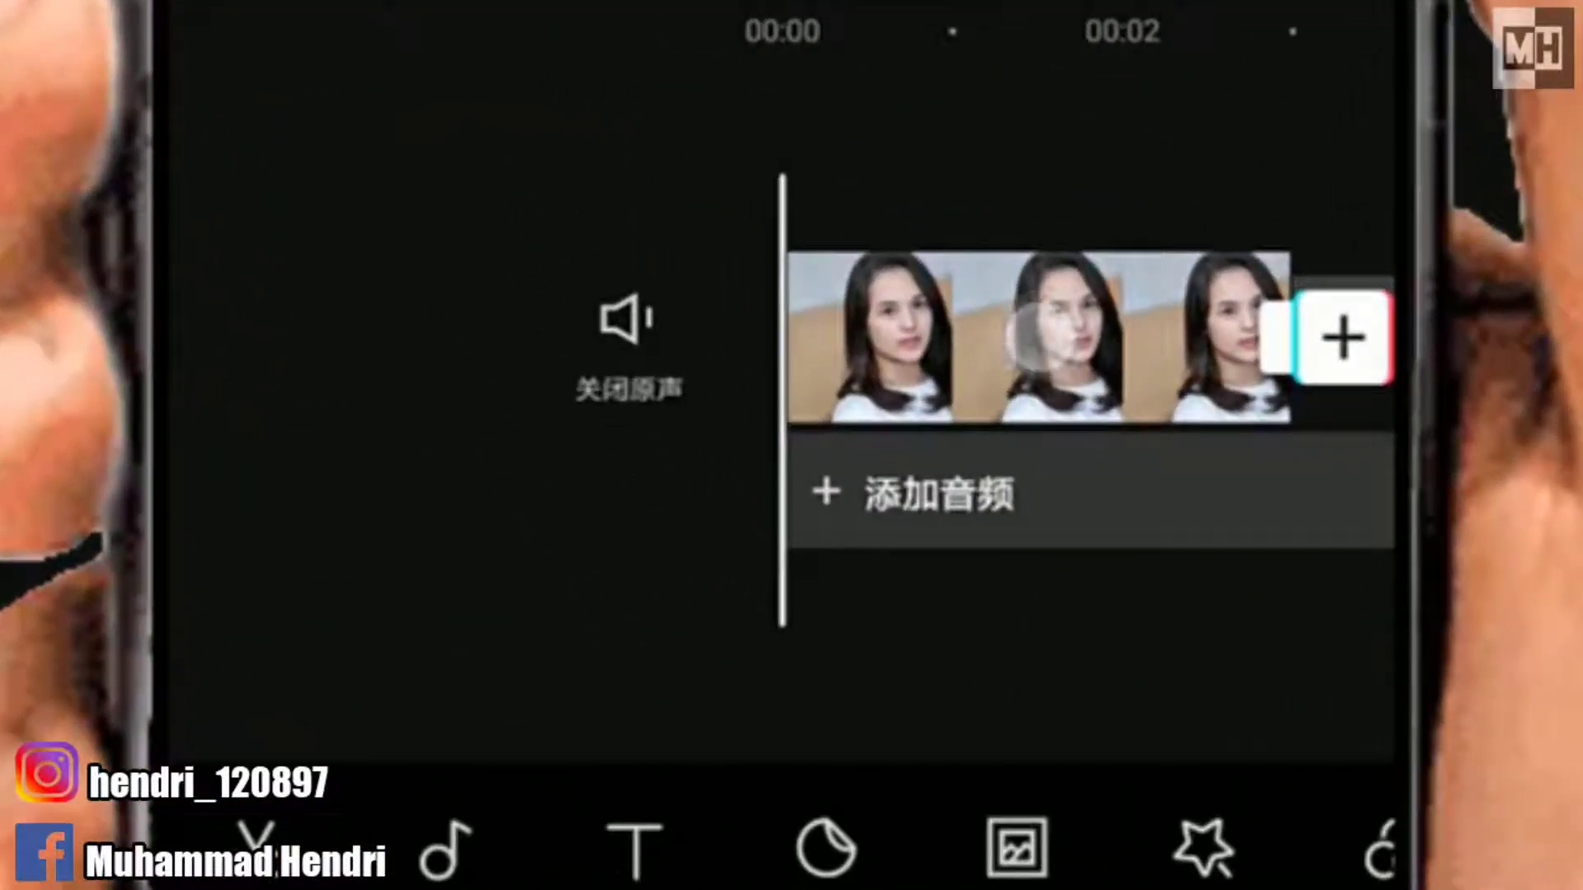
# - Select the portrait clip and scroll its toolbar toward the 漫画 cartoon effect
pyautogui.click(1035, 334)
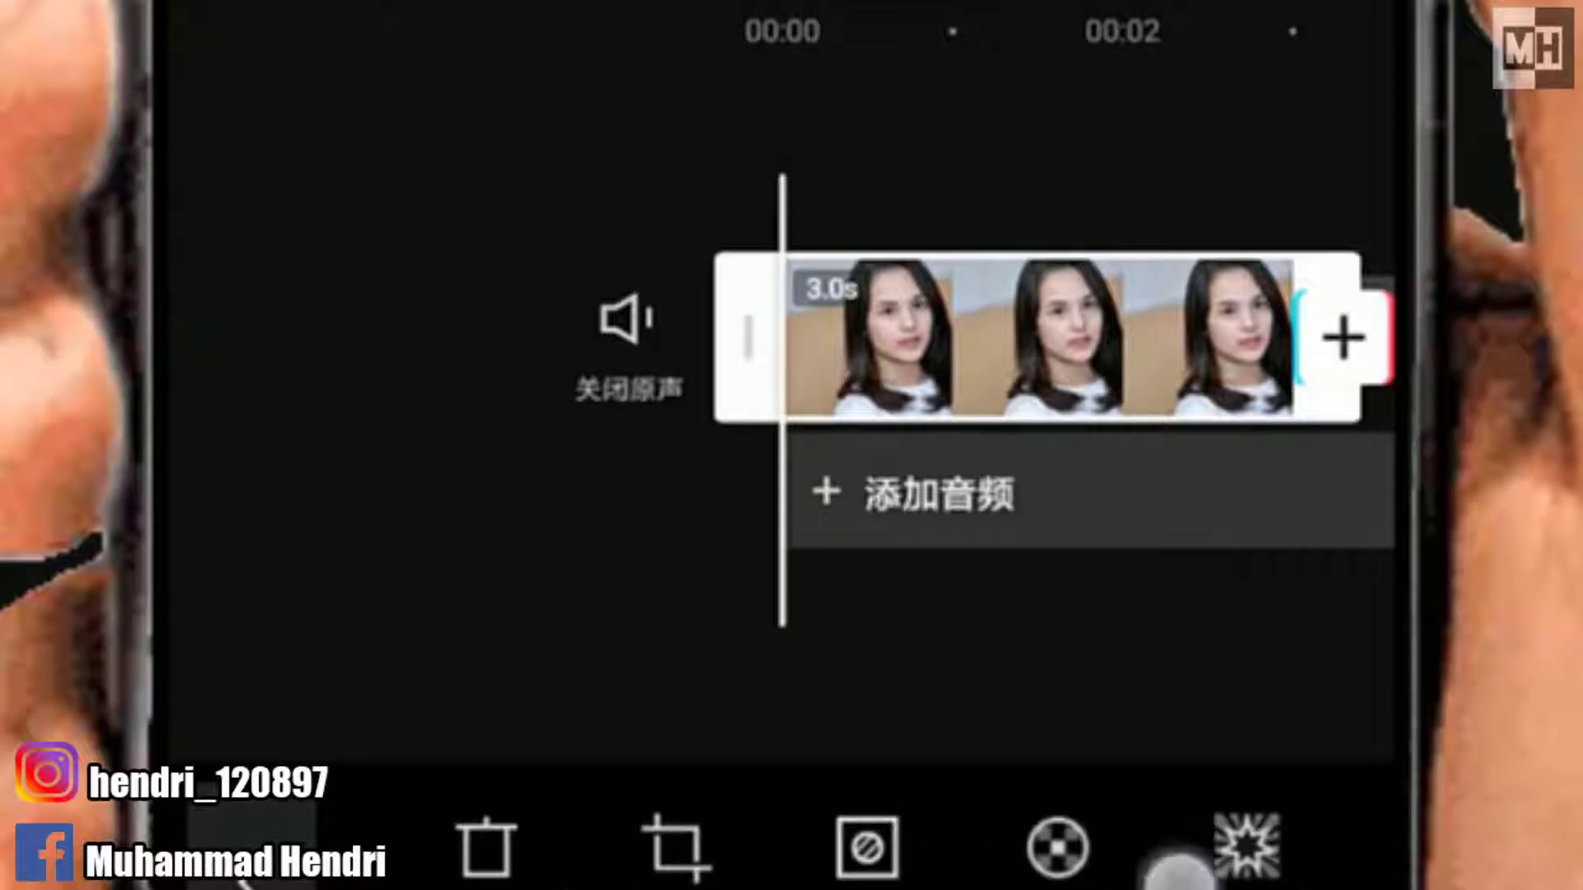
pyautogui.moveTo(1166, 853); pyautogui.dragTo(685, 853)
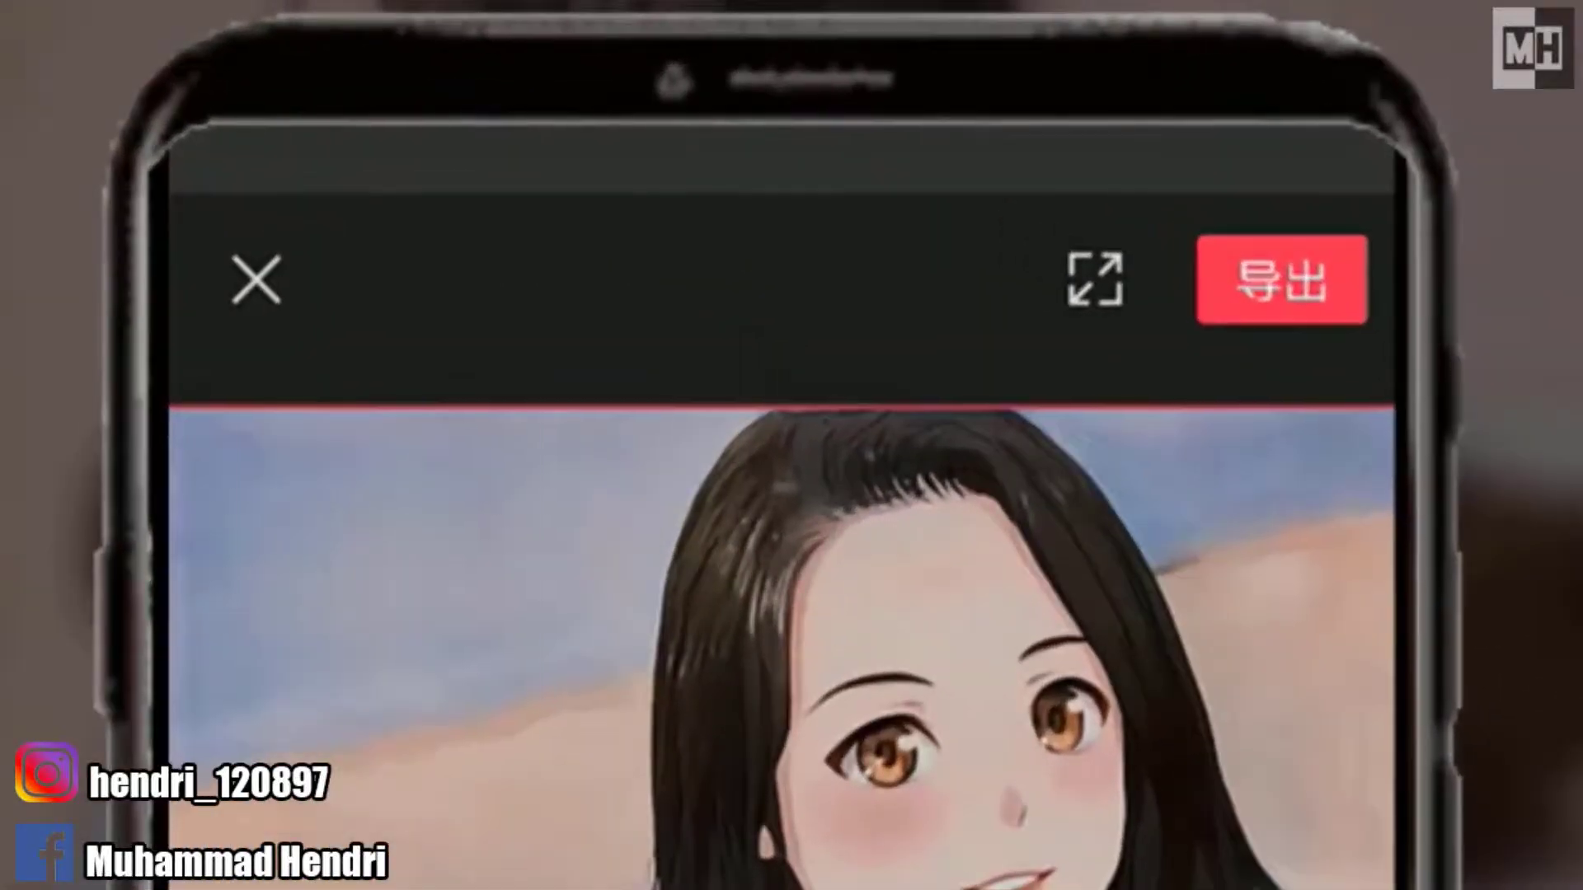
# - Open the export settings and keep the resolution at 1080p with 30 fps
pyautogui.click(1284, 279)
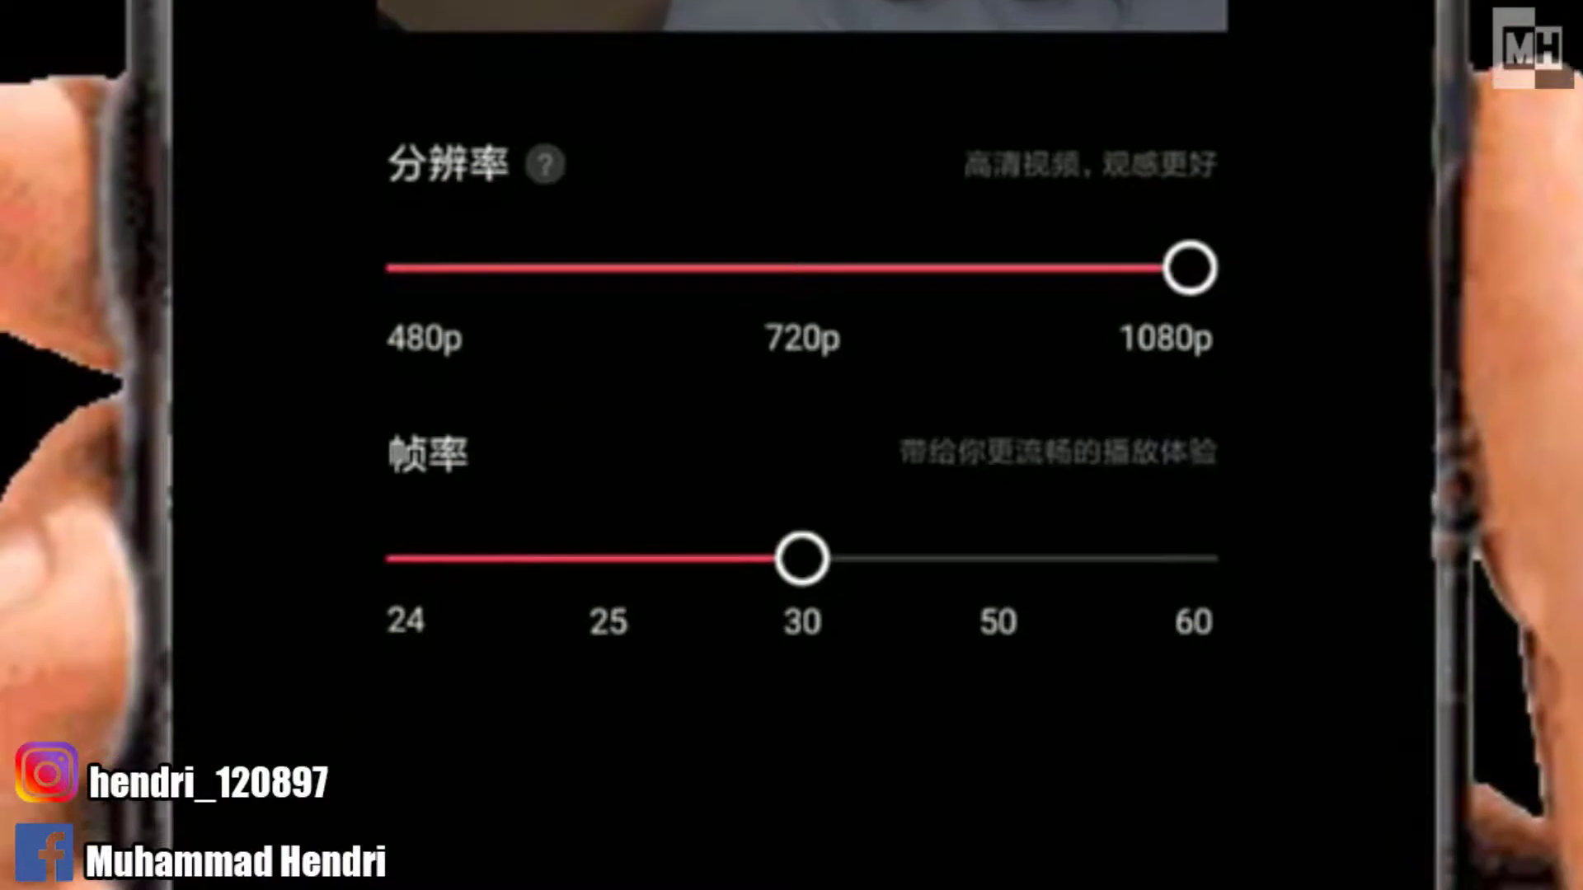
pyautogui.moveTo(1190, 268); pyautogui.dragTo(1328, 272)
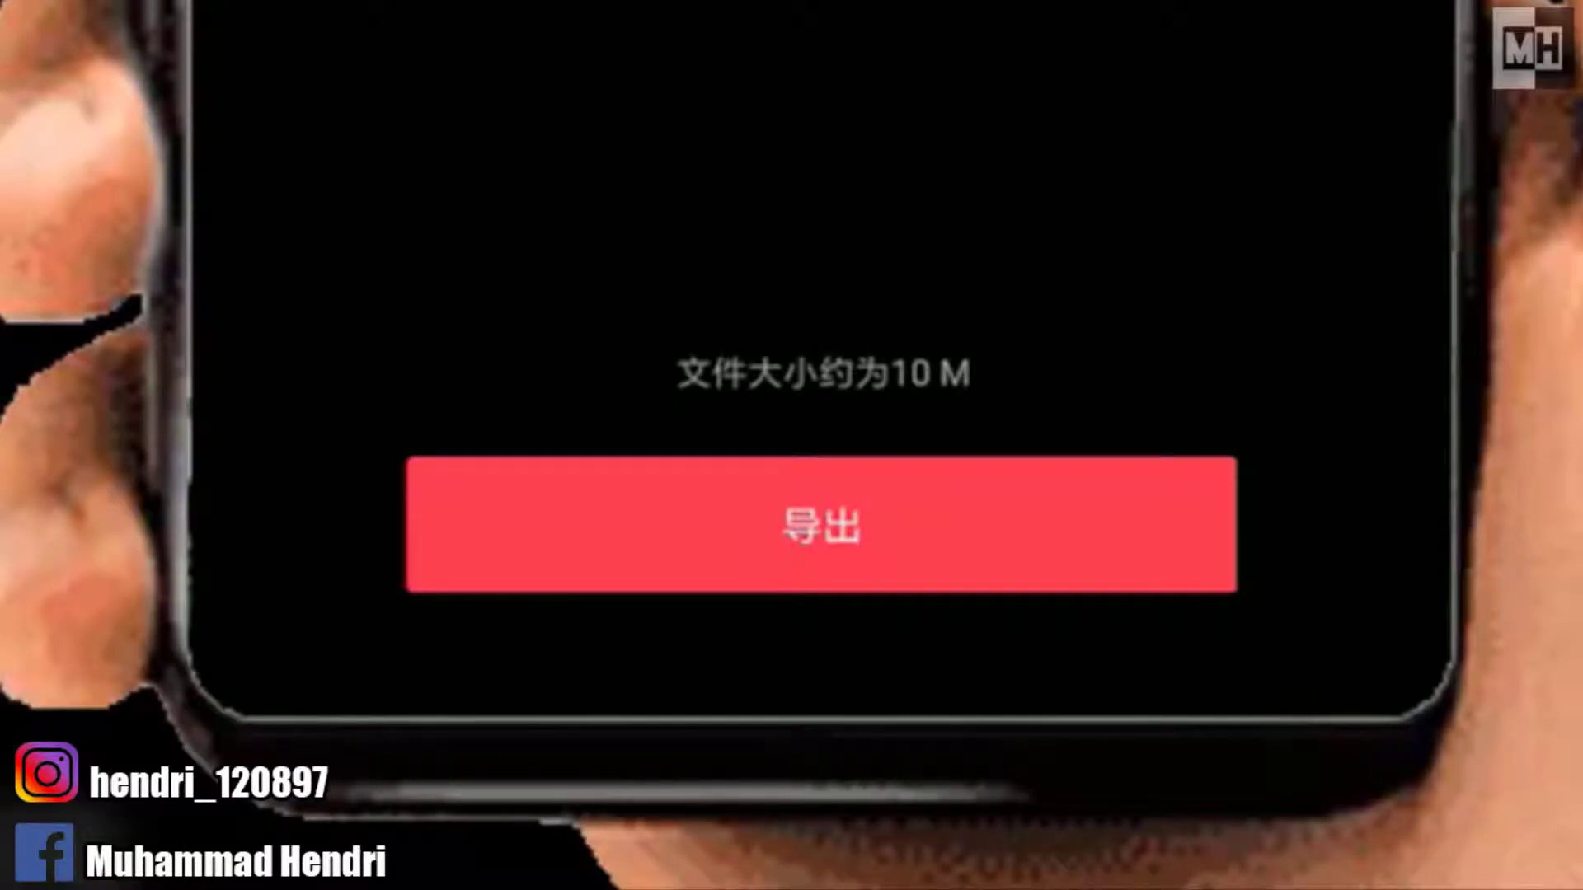
# - Start rendering the anime-style clip as a 1080p video with the red 导出 button
pyautogui.click(821, 524)
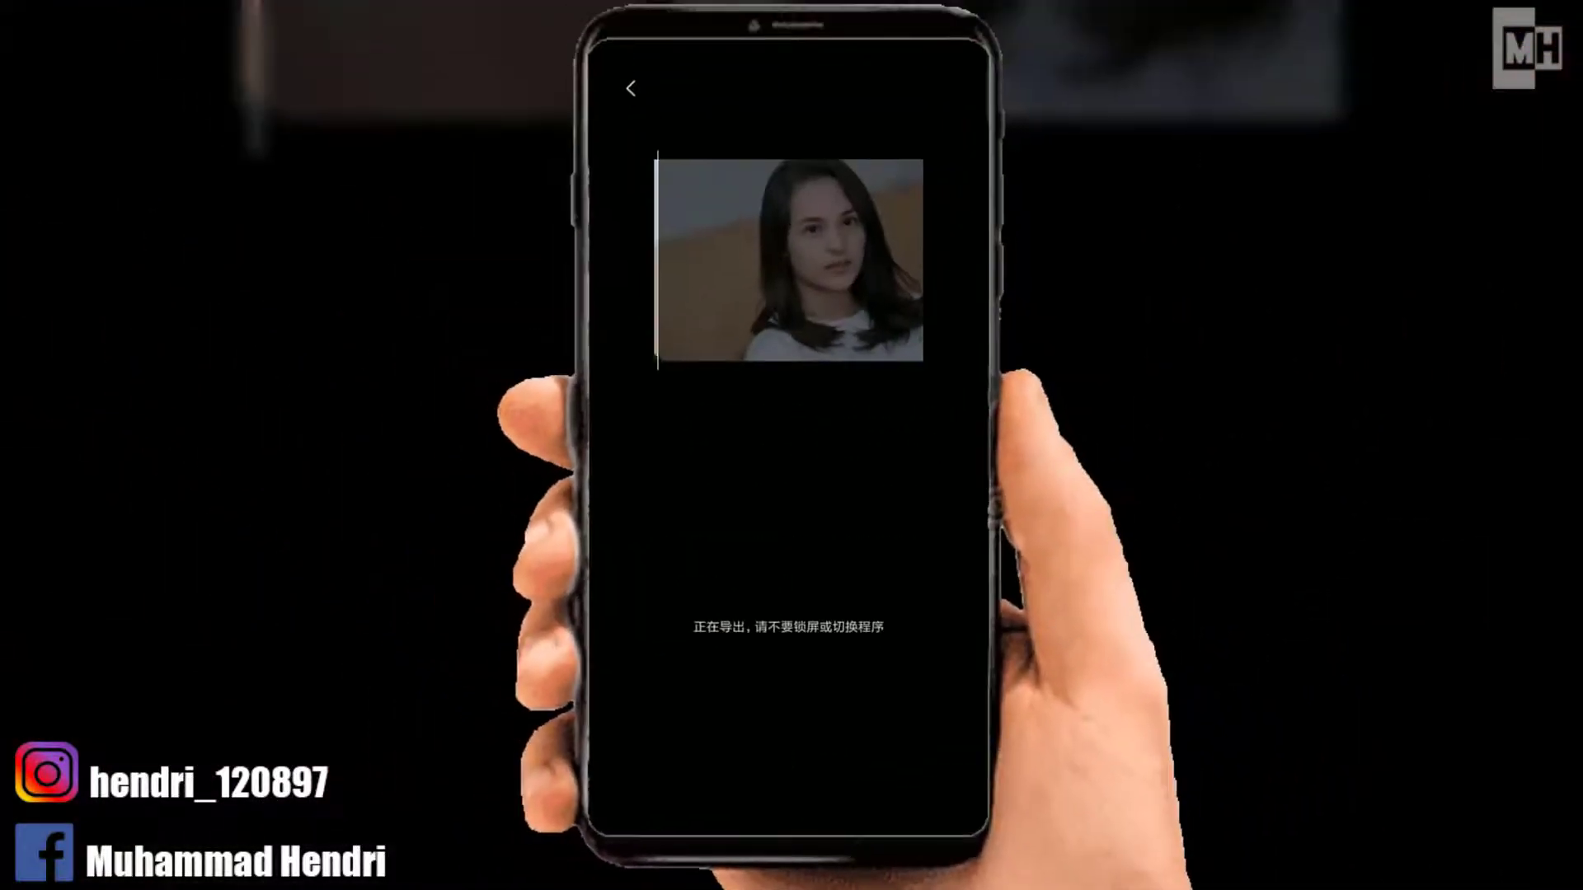